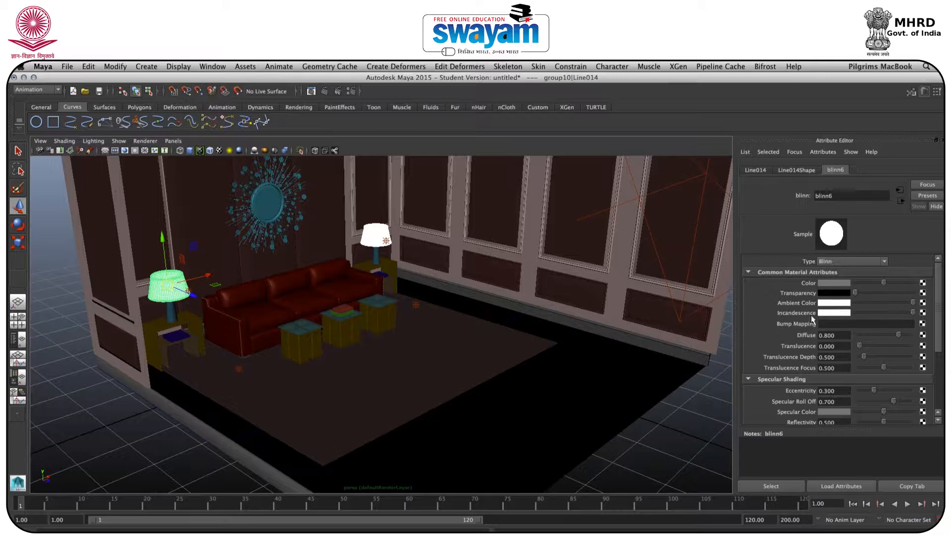
- Select the glass top of the nearest stool in front of the sofa and inspect its Blinn material attributes
middle_click_drag(210, 293, 259, 312, "alt")
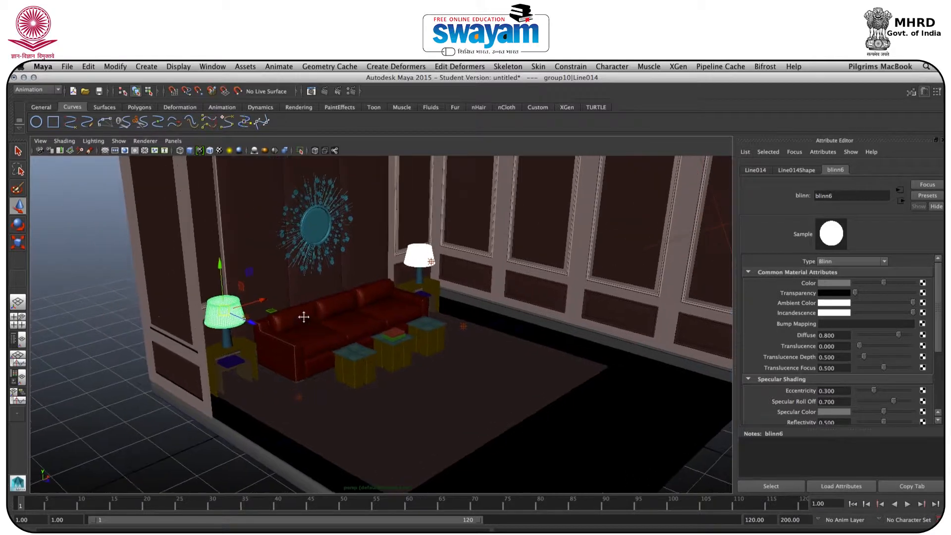
scroll(444, 259, "up", 5)
middle_click_drag(504, 223, 514, 255, "alt")
middle_click_drag(409, 351, 529, 273, "alt")
left_click_drag(472, 384, 396, 380, "alt")
left_click(396, 379)
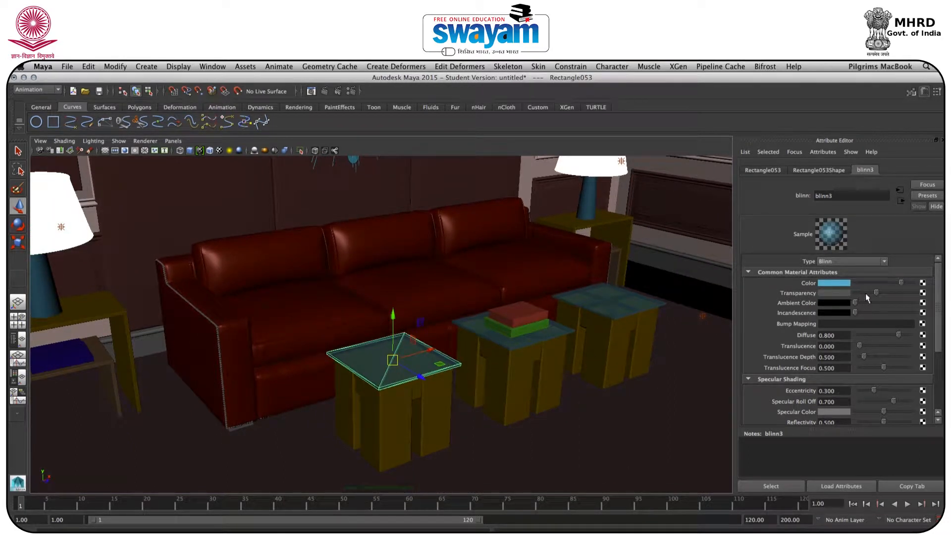
left_click_drag(396, 383, 412, 422, "alt")
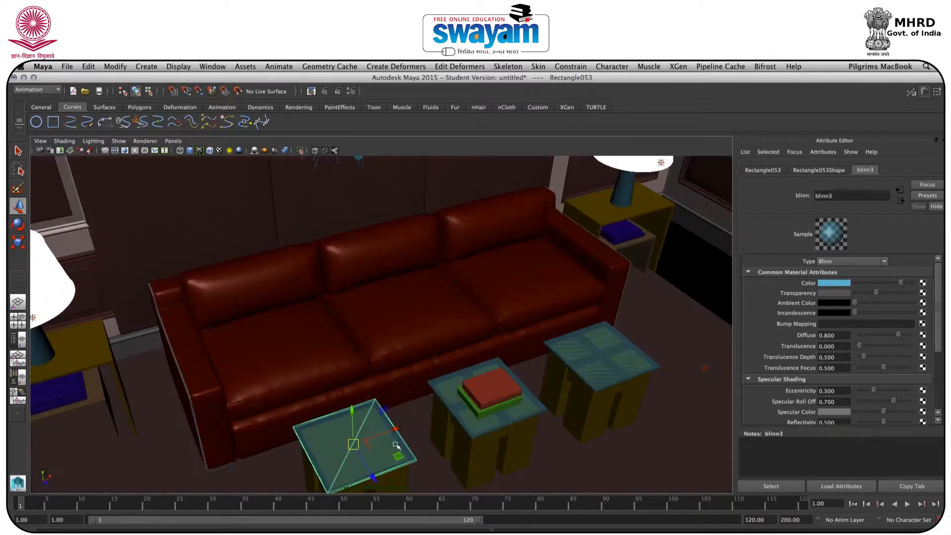
- Select the area light beside the room's open end and inspect its colour and intensity attributes
left_click_drag(368, 444, 467, 295, "alt")
scroll(343, 296, "down", 10)
left_click_drag(590, 177, 556, 240)
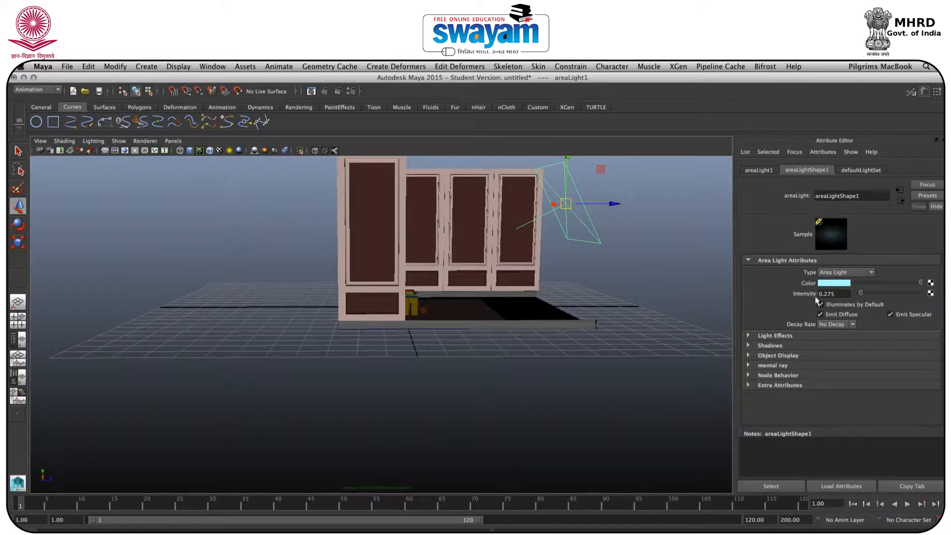
left_click_drag(615, 251, 533, 335, "alt")
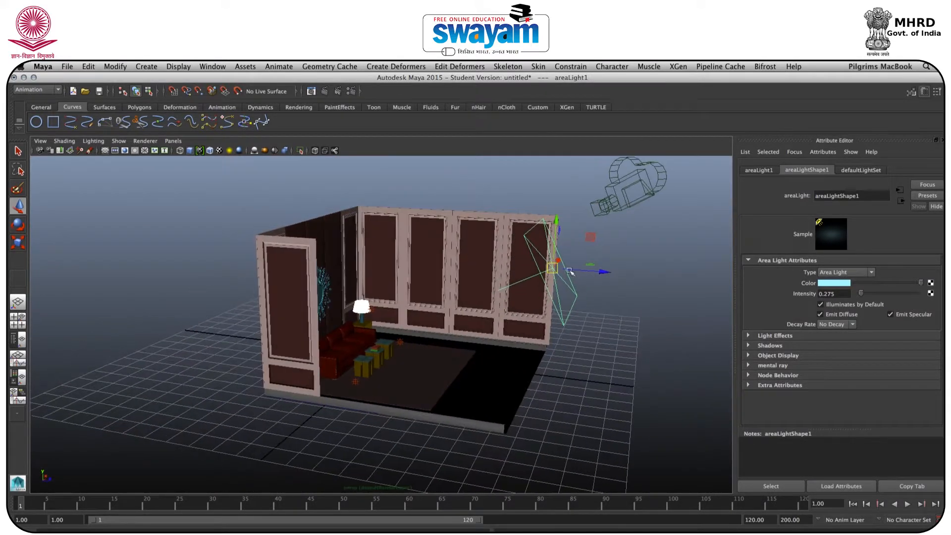
- Select the scene camera and preview its animation between frames 1 and 15, returning to frame 1
left_click_drag(570, 272, 563, 290, "alt")
left_click(597, 257)
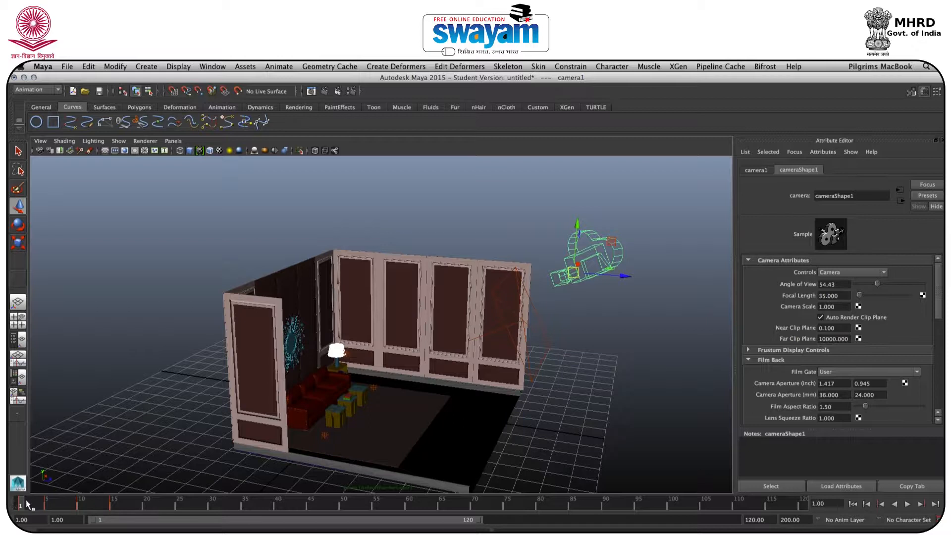
key("alt+v")
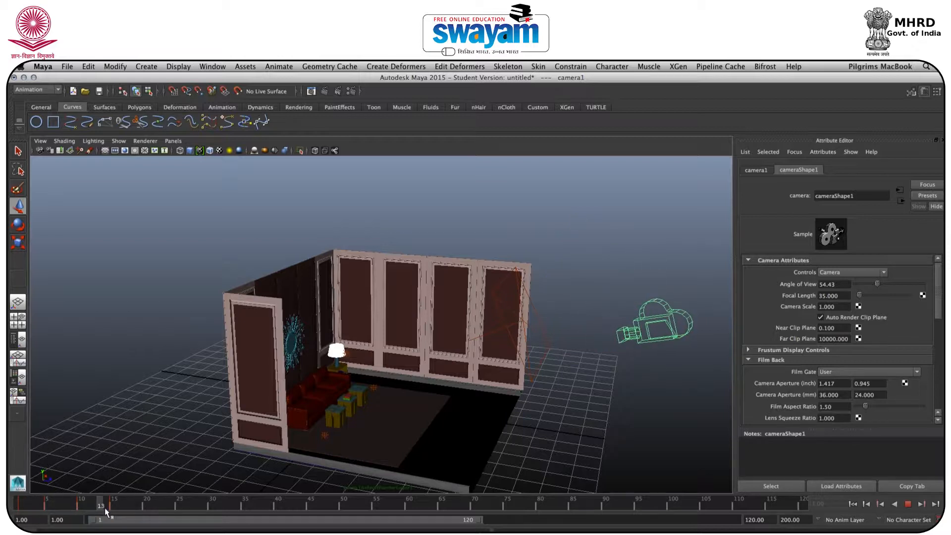
left_click_drag(116, 508, 19, 508)
left_click(82, 505)
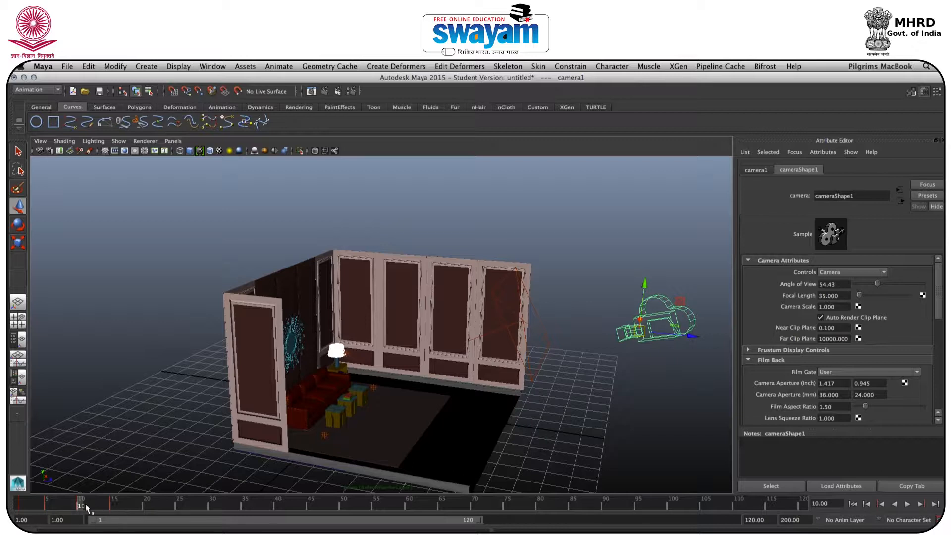
left_click(114, 504)
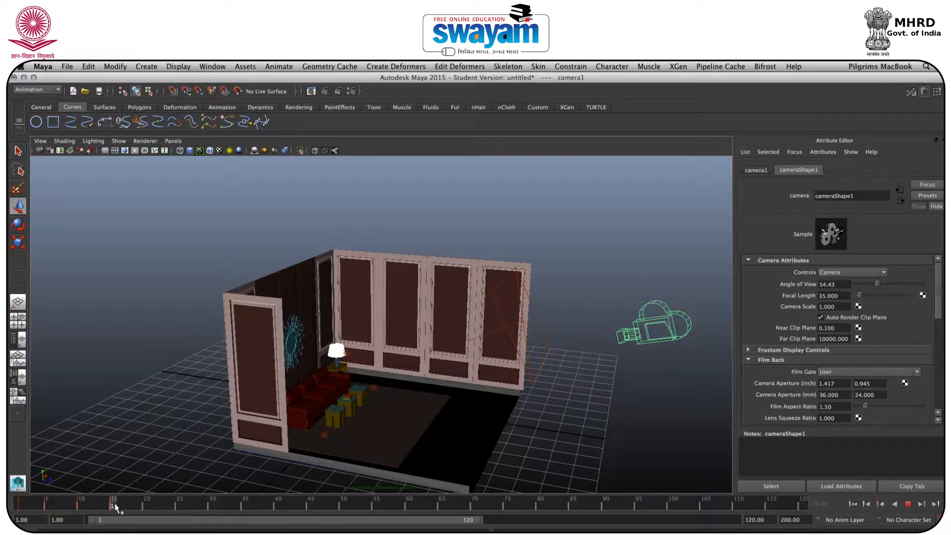
left_click_drag(113, 502, 20, 503)
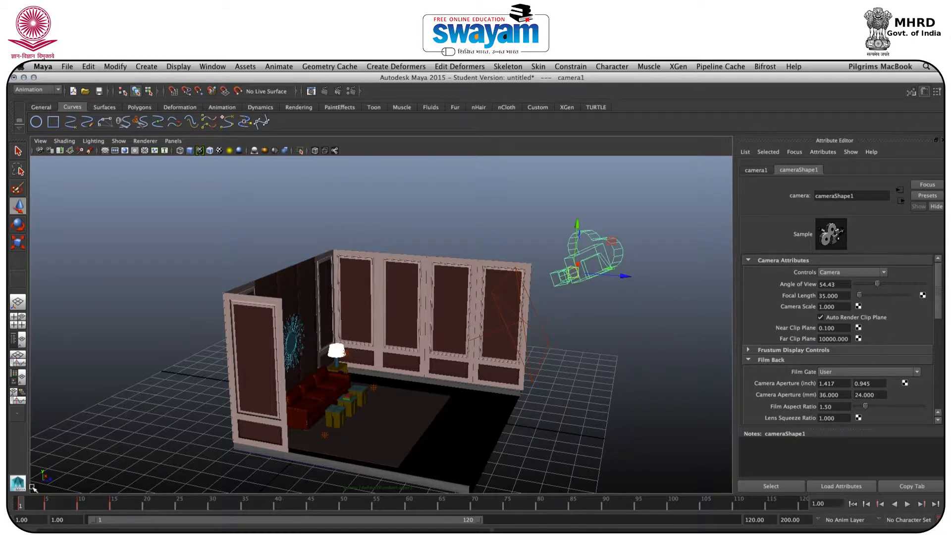
- Open the render settings with mental ray as the renderer and look over the indirect lighting options
left_click_drag(425, 165, 389, 170, "alt")
left_click_drag(441, 271, 332, 286, "alt")
left_click(350, 91)
left_click_drag(337, 123, 595, 120)
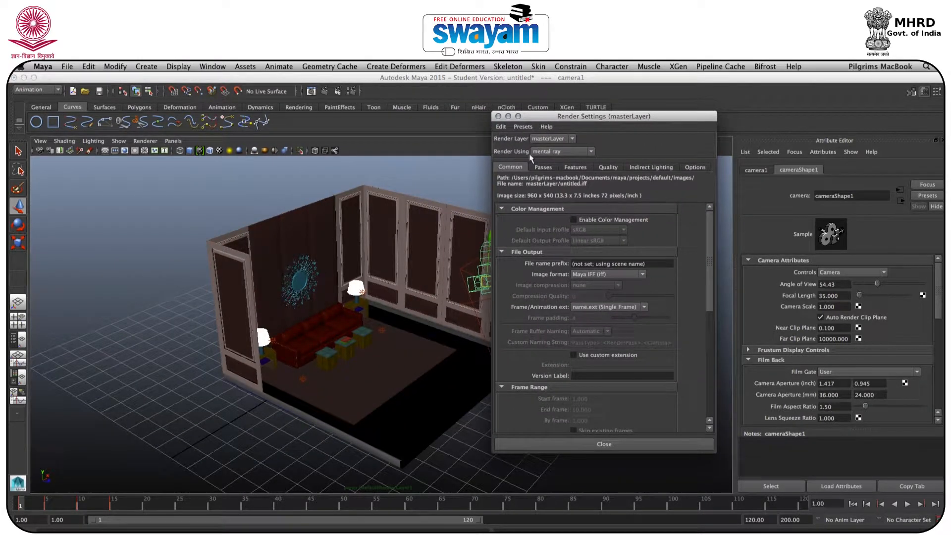
left_click(548, 152)
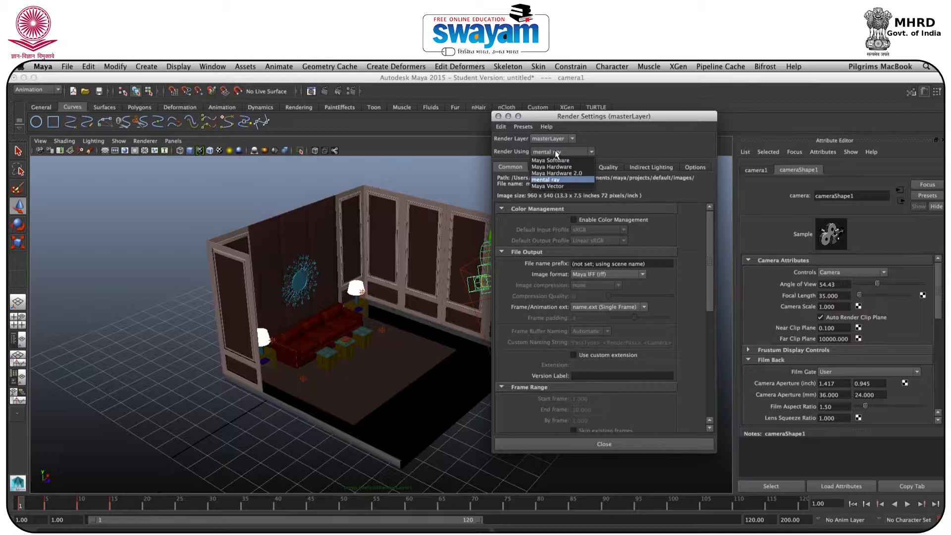
left_click(555, 181)
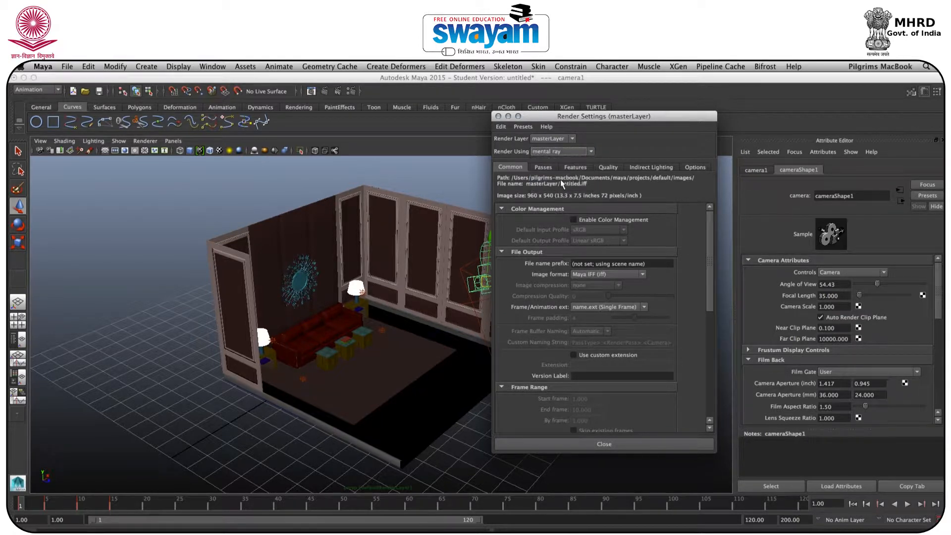
left_click(642, 167)
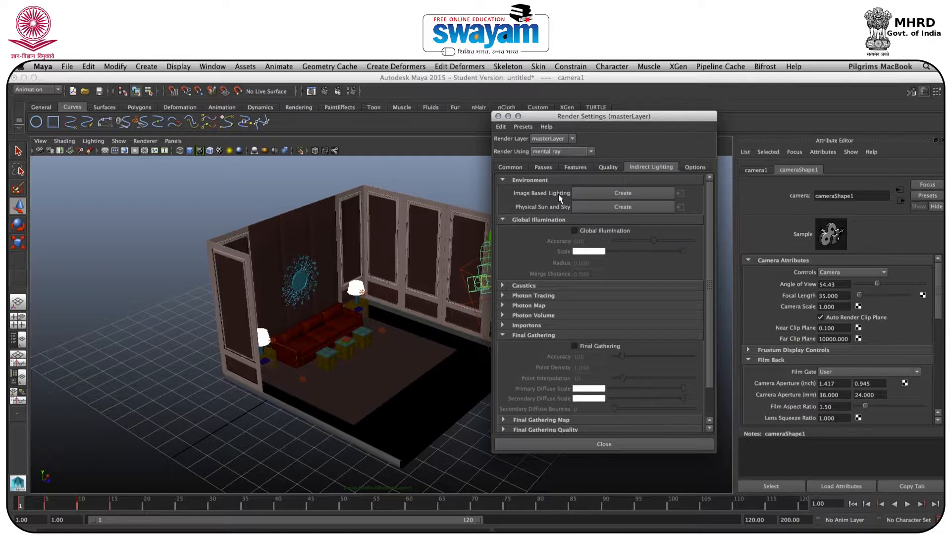
left_click(516, 168)
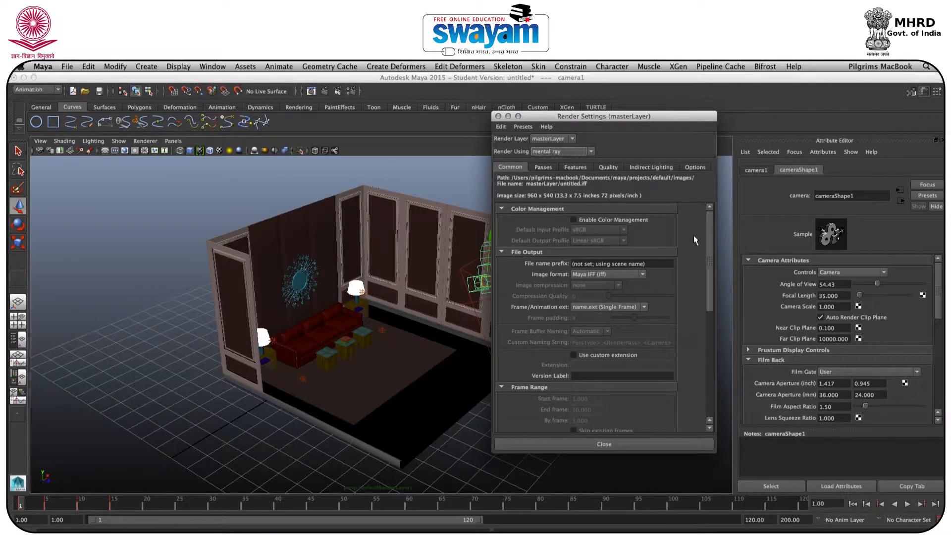
- Set the render's image size preset to HD 720 in the common render settings
left_click_drag(711, 243, 705, 367)
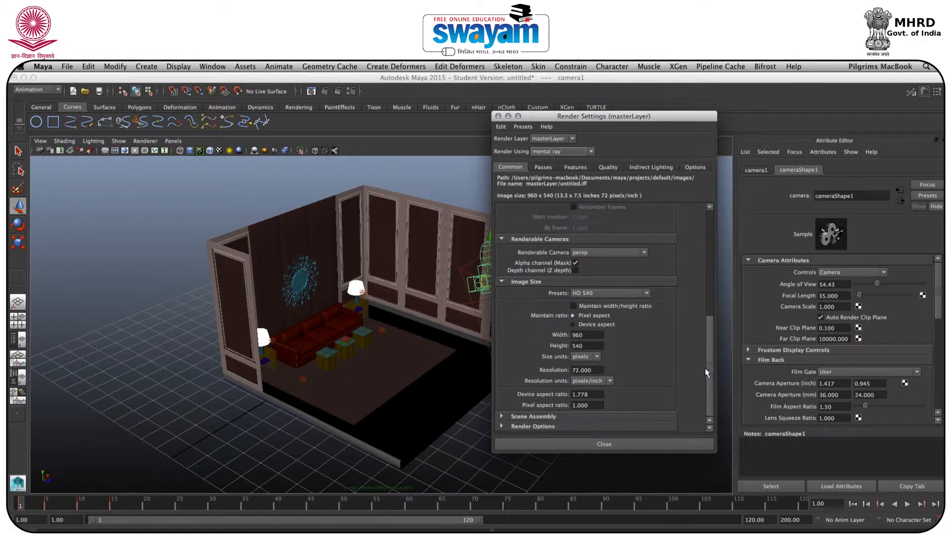
left_click(599, 295)
scroll(647, 322, "down", 4)
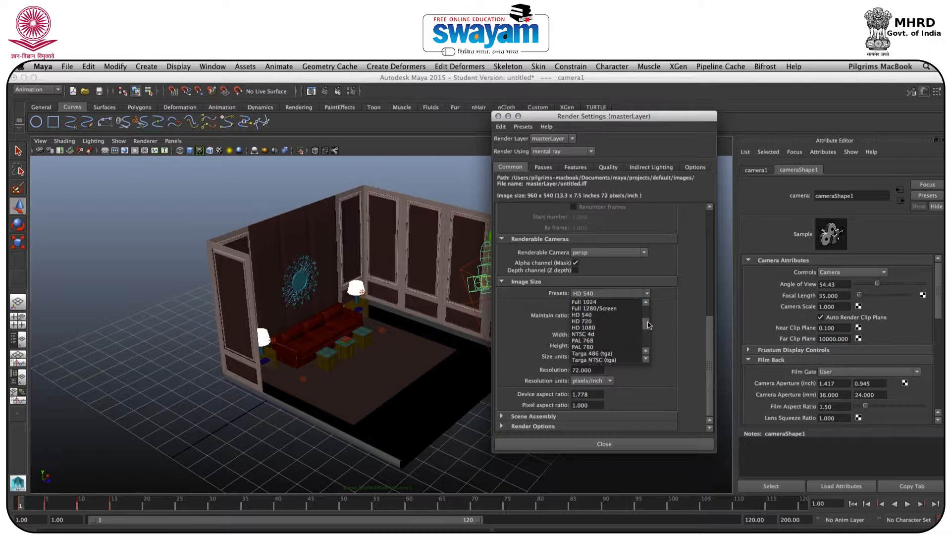
scroll(634, 328, "up", 2)
left_click(596, 329)
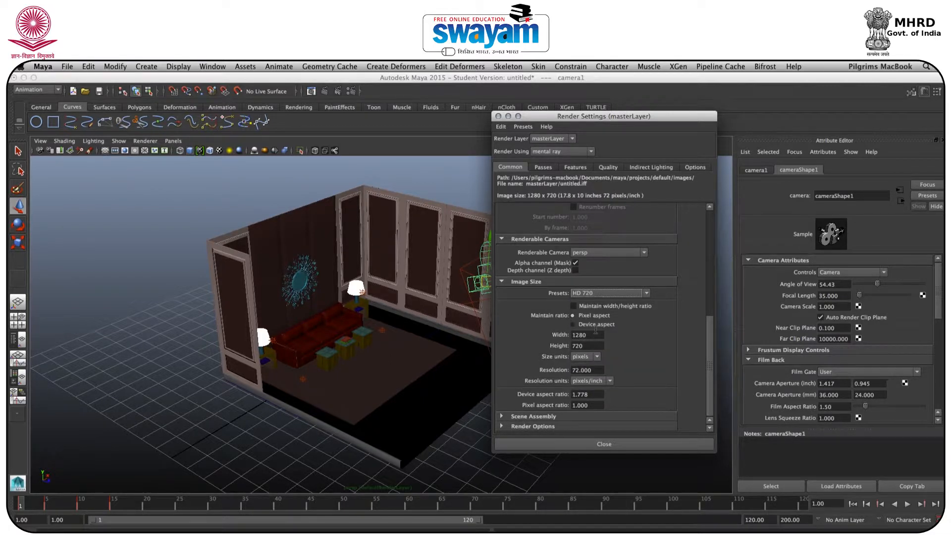
- Review the project folder locations used for rendered images and leave them without making changes
left_click_drag(561, 119, 578, 151)
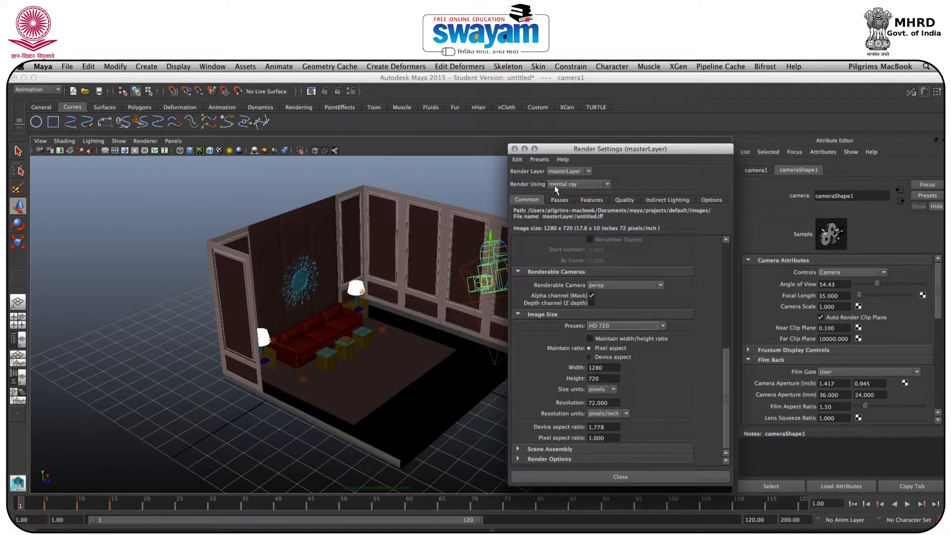
left_click(517, 159)
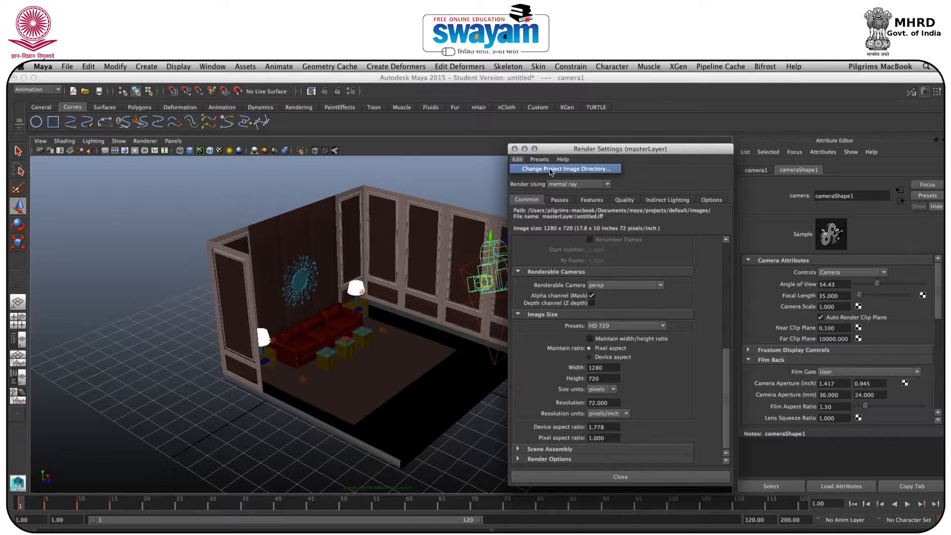
left_click(584, 168)
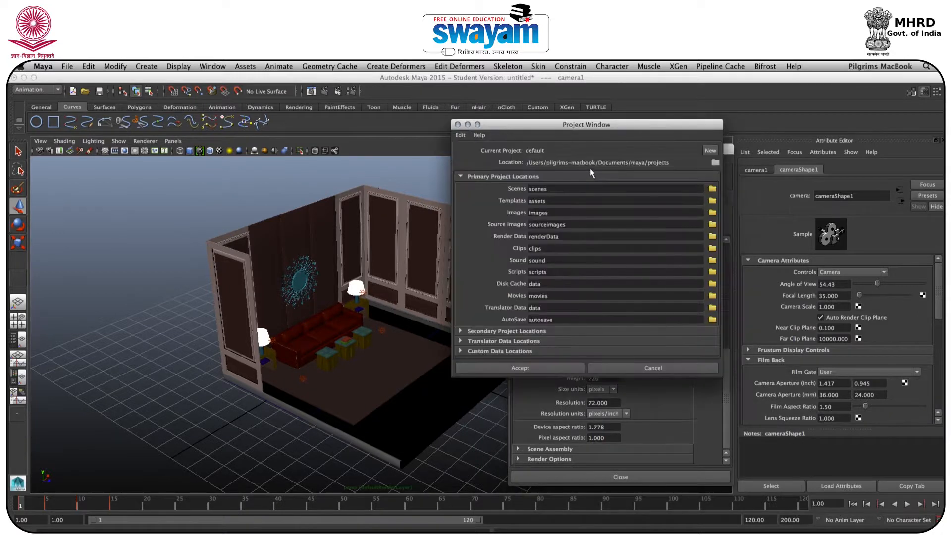
left_click_drag(593, 131, 300, 145)
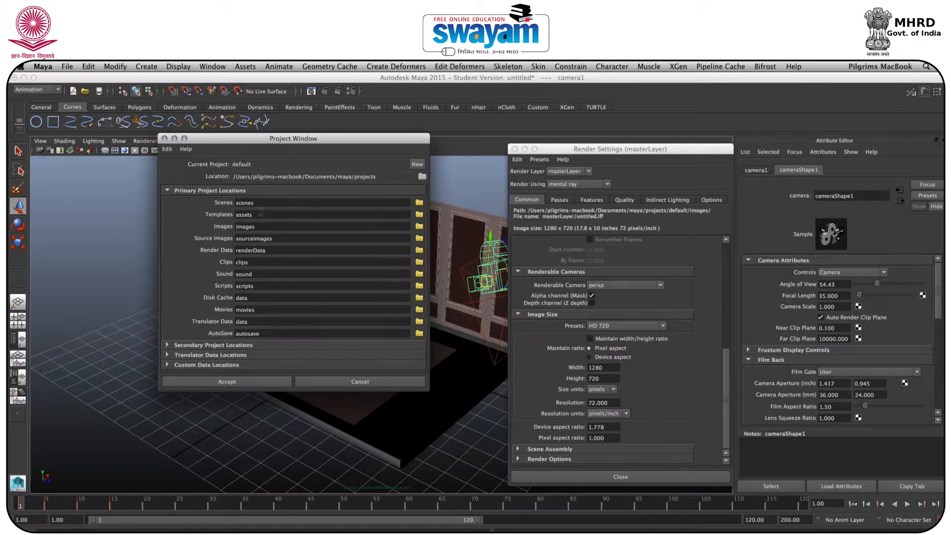
left_click(334, 383)
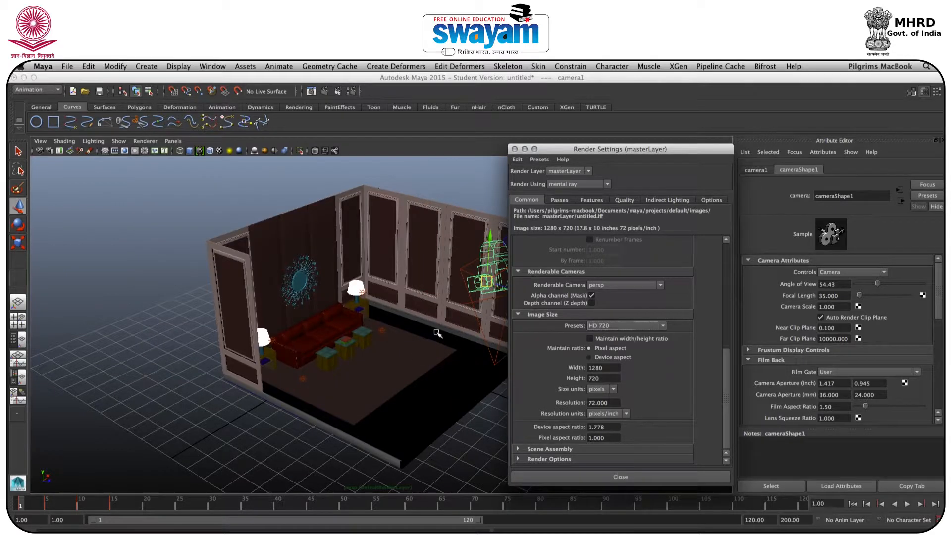
- Set the output image format of the render to JPEG (jpg)
mouse_move(726, 370)
left_mouse_down()
mouse_move(727, 349)
mouse_move(726, 372)
left_mouse_up()
left_click(752, 369)
left_click_drag(730, 376, 708, 255)
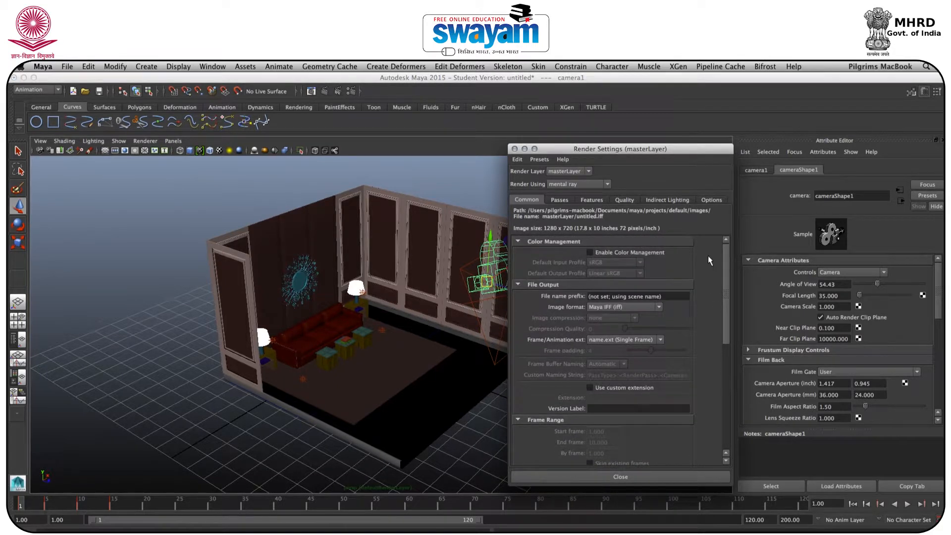
left_click(633, 304)
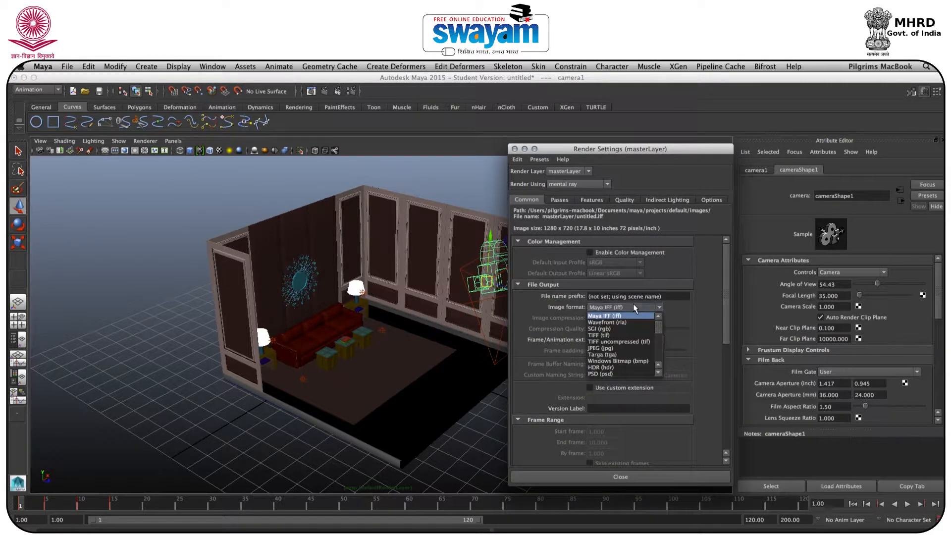
left_click(613, 347)
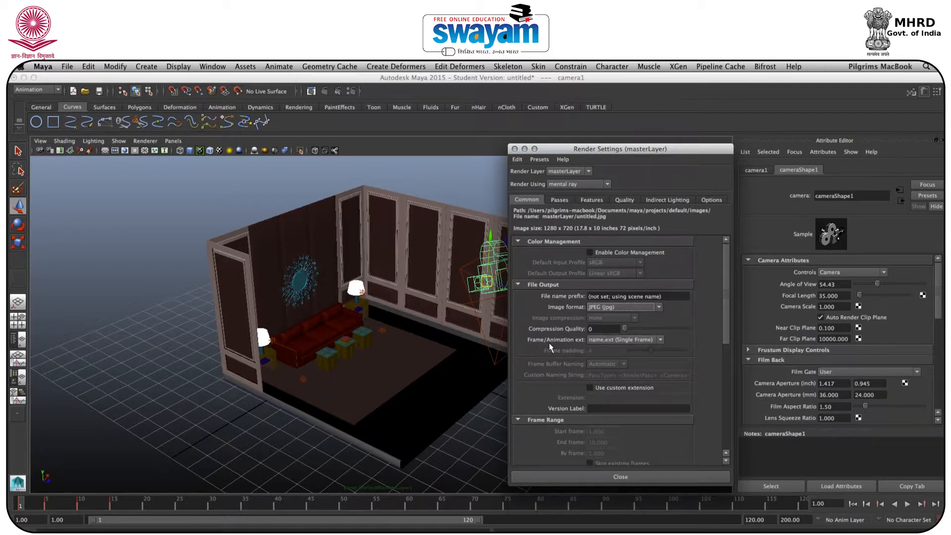
- Set the frame/animation extension to name.#.ext for an image sequence, with a frame padding of 1
left_click(620, 341)
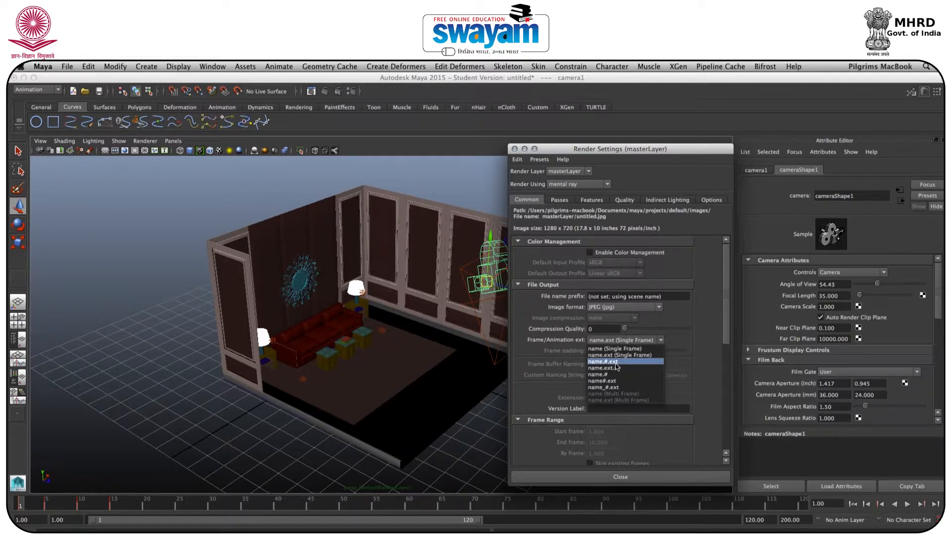
left_click(609, 361)
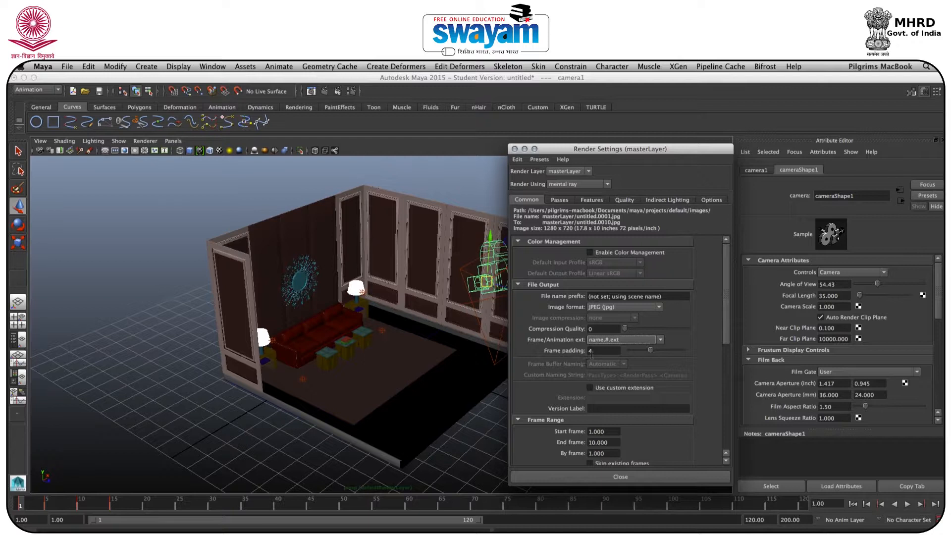
double_click(594, 351)
type("1")
left_click_drag(722, 309, 726, 352)
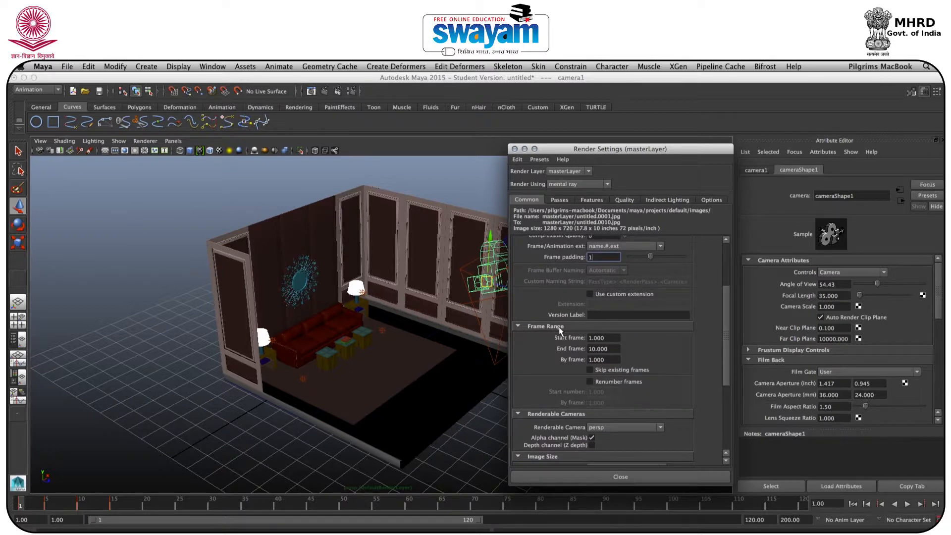
- Switch the frame/animation extension to name.ext (Single Frame) and back to name.#.ext to compare the frame range options
left_click(602, 243)
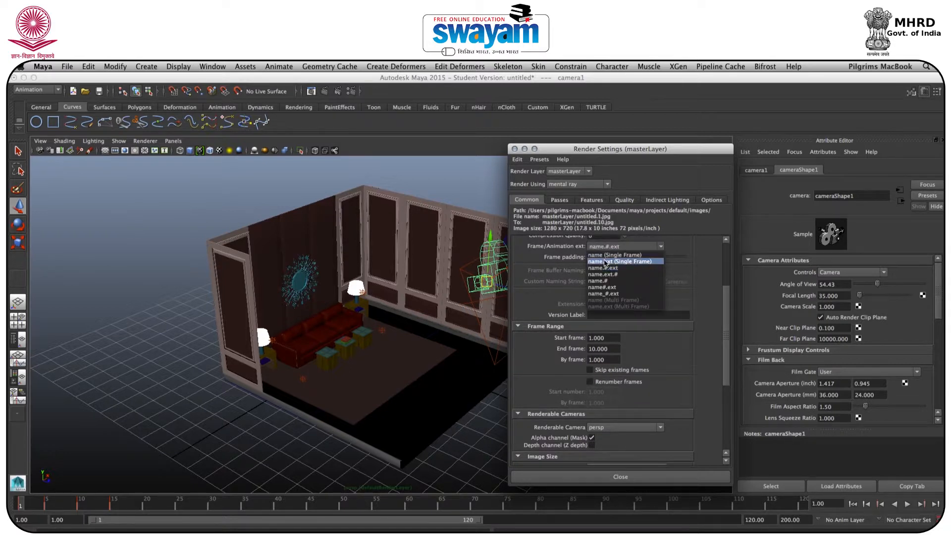
left_click(605, 265)
left_click(620, 246)
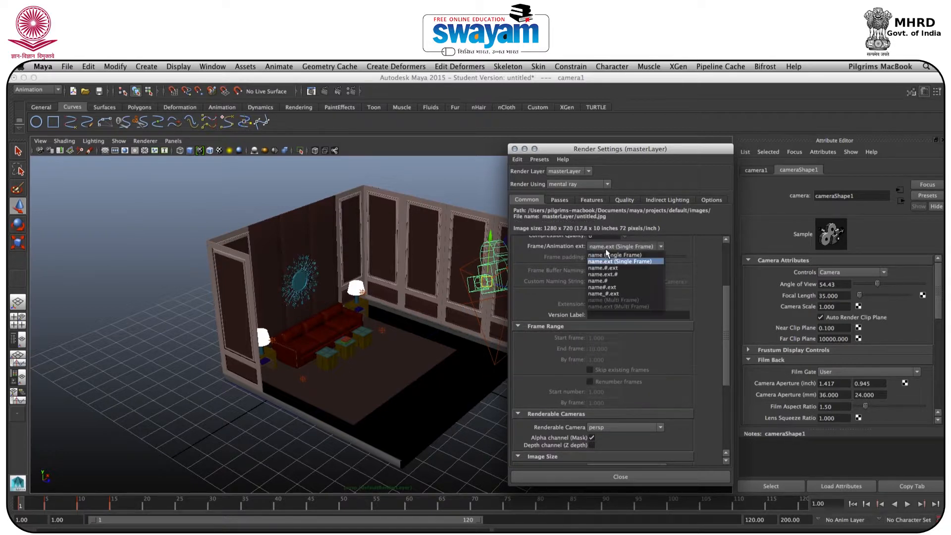
left_click(617, 271)
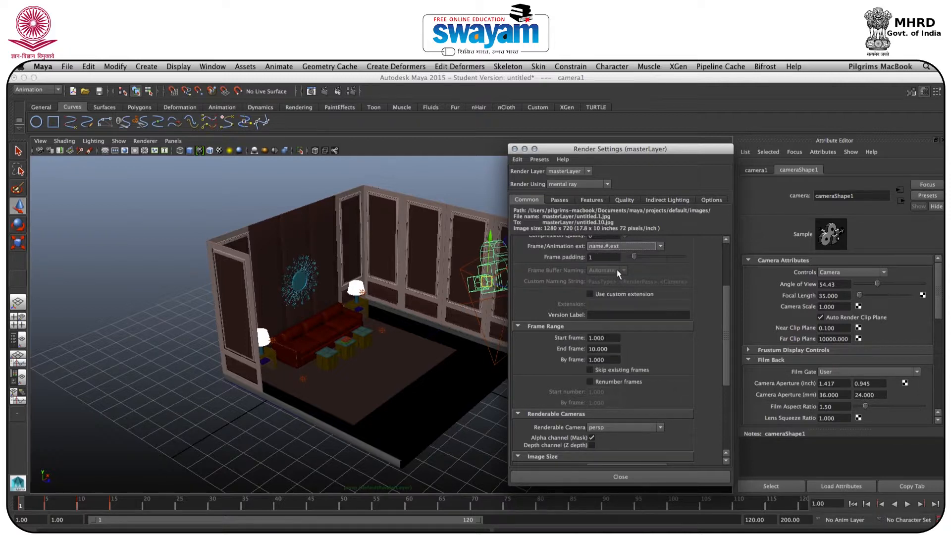
- Review the render's frame range settings and set the timeline's playback end frame to 10
left_click(613, 360)
double_click(613, 359)
left_click_drag(724, 299, 726, 314)
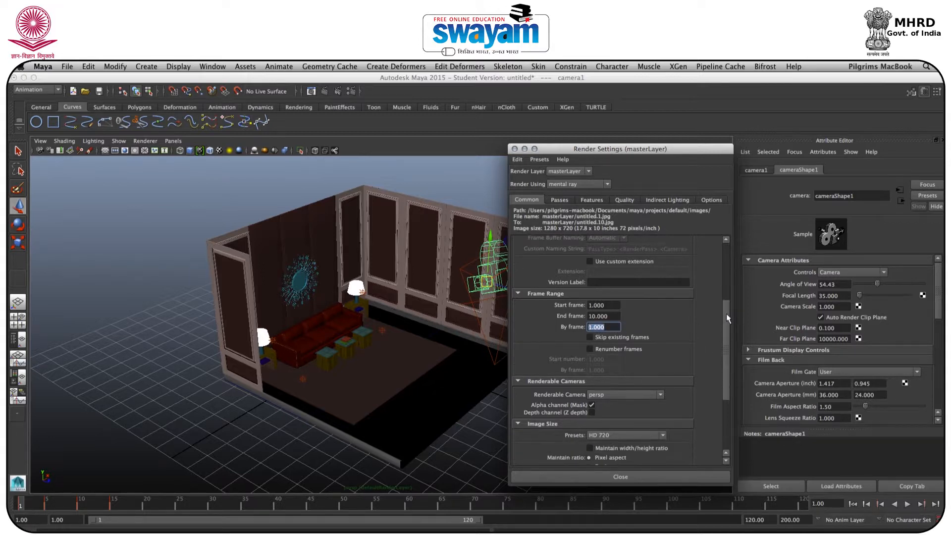
double_click(765, 518)
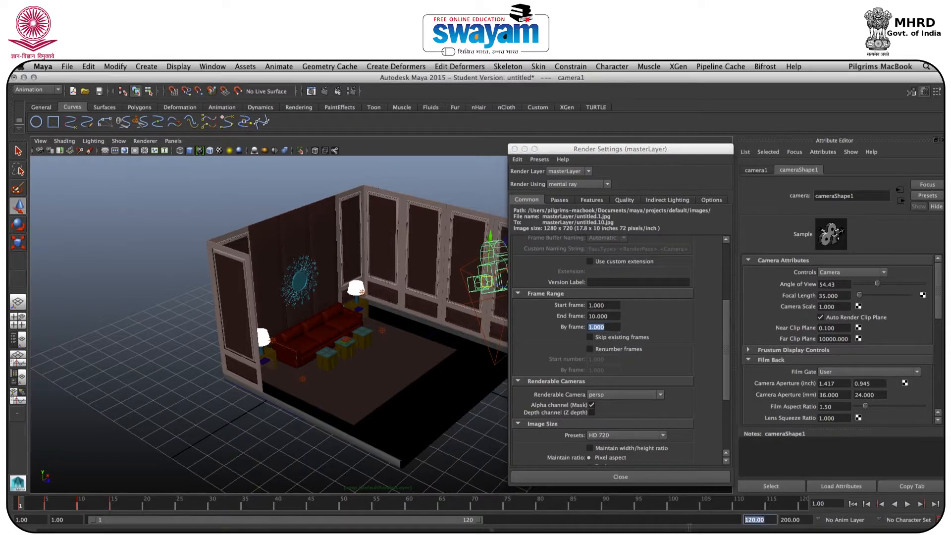
type("10")
key("Return")
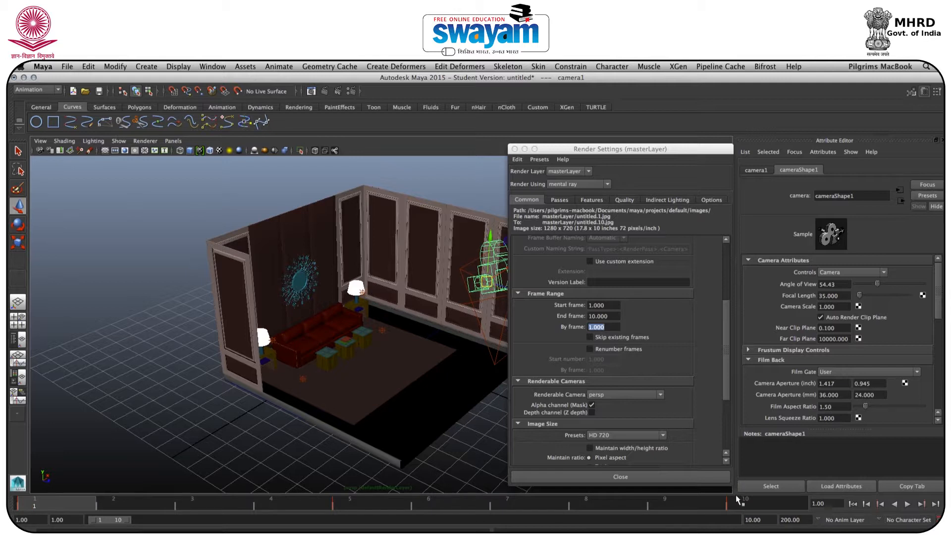
- Play back the camera animation and stop it at frame 10
key("alt+v")
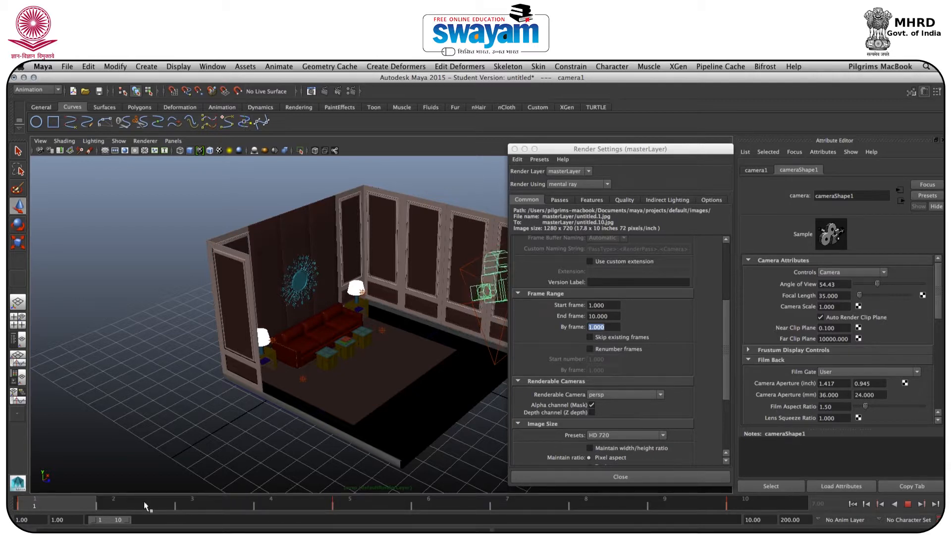
key("alt+v")
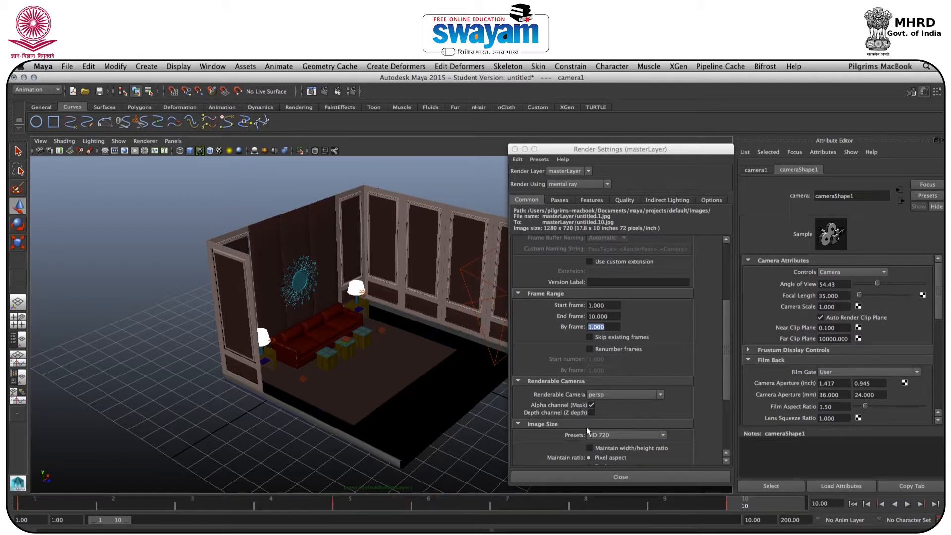
- Save the scene to the Desktop as batch render_005 in Maya ASCII format, accepting the student version notice
key("super+shift+s")
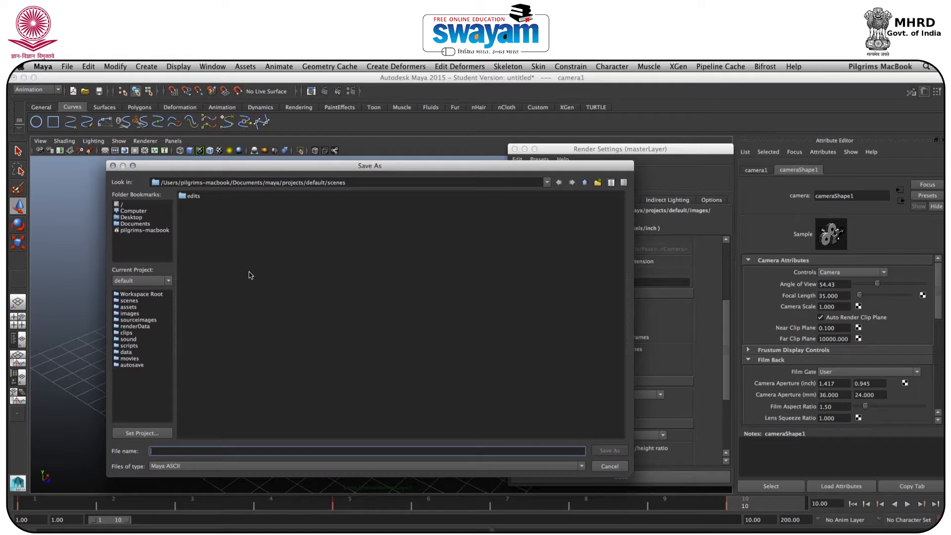
left_click(130, 216)
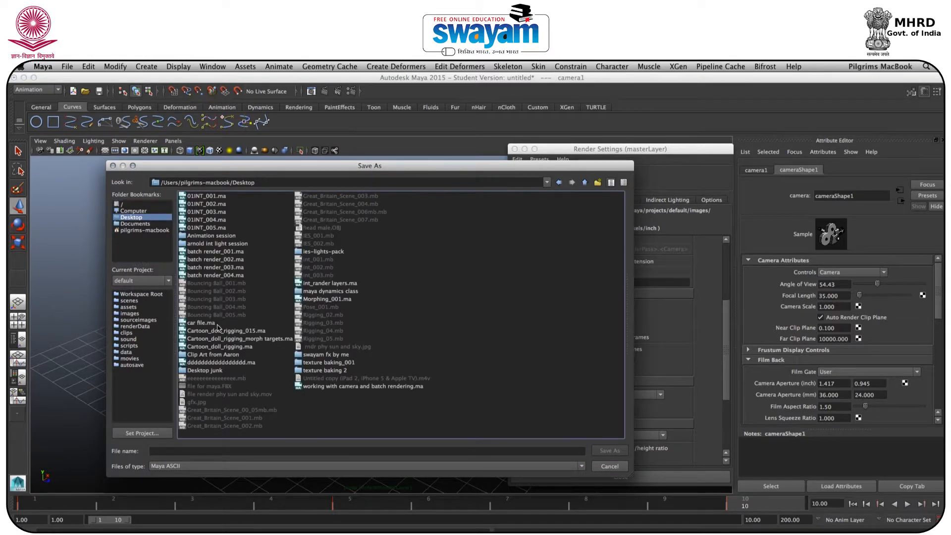
left_click(216, 276)
left_click(226, 451)
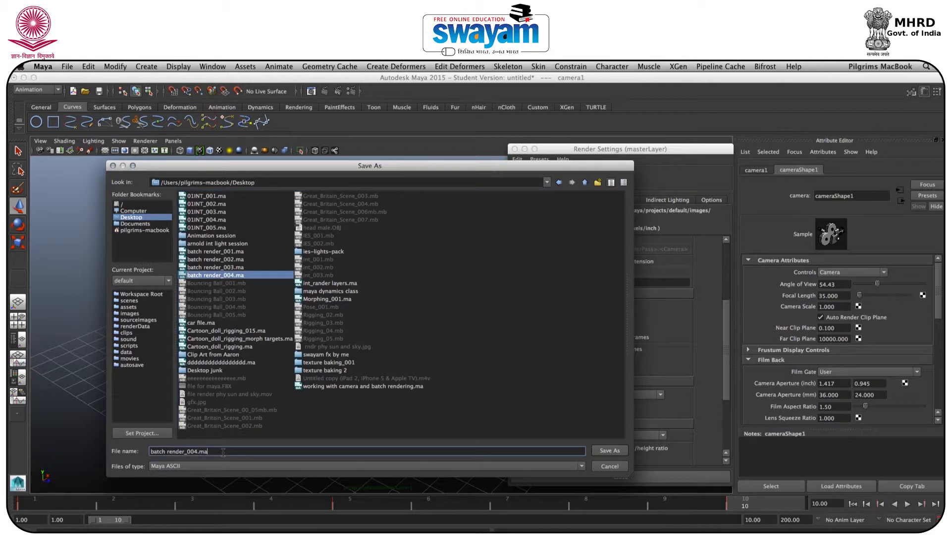
key("BackSpace")
key("BackSpace")
key("BackSpace")
key("BackSpace")
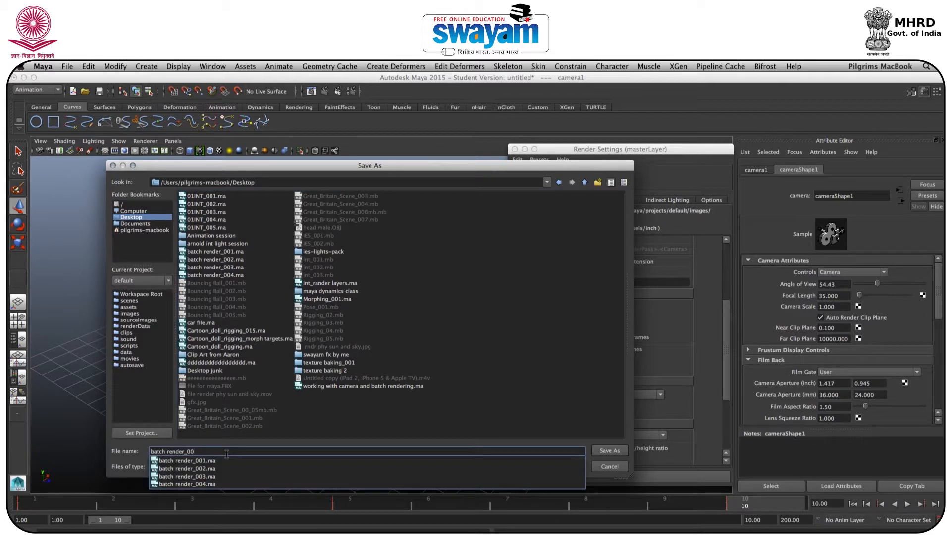
type("5")
key("Return")
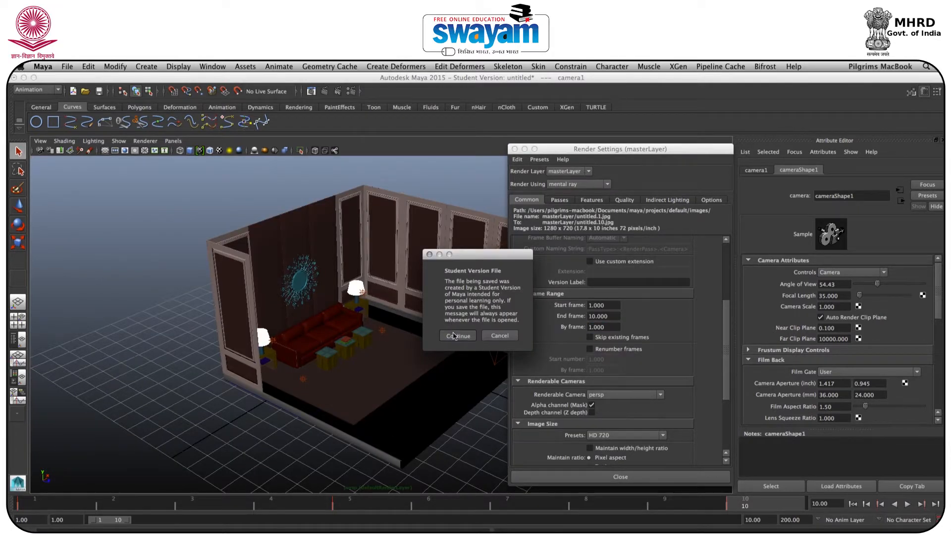
left_click(454, 336)
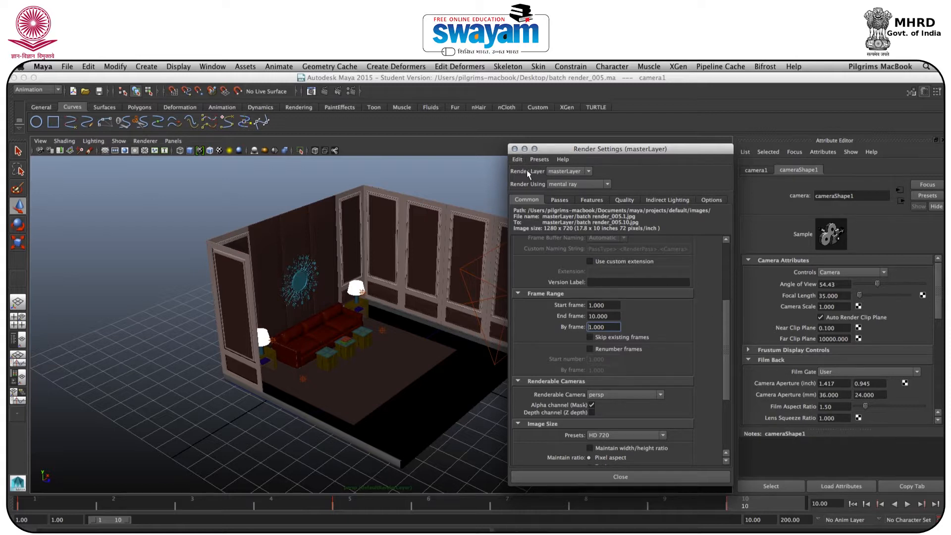
- Review the project's image output directory from the render settings, then close the project and render settings windows without changes
left_click_drag(554, 152, 534, 153)
left_click(494, 158)
left_click(510, 169)
left_click_drag(257, 141, 269, 193)
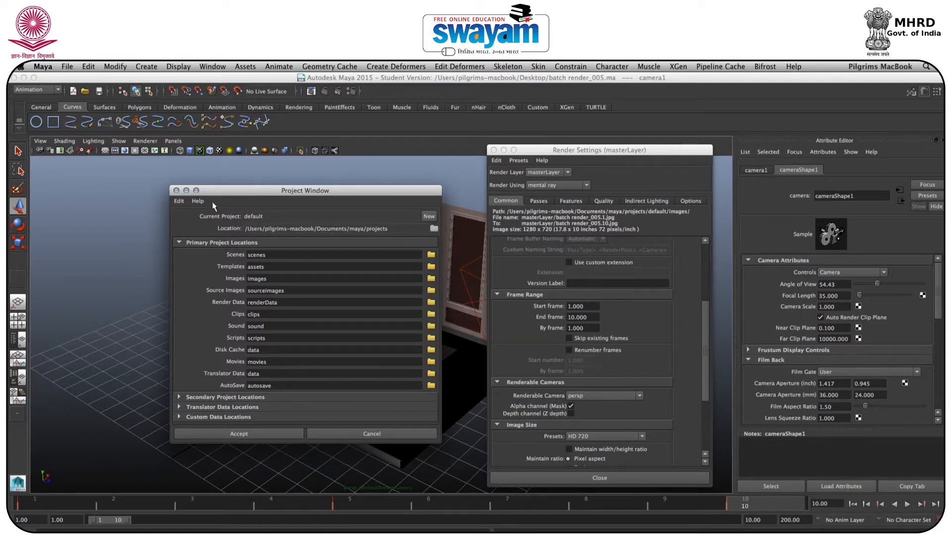
left_click(176, 190)
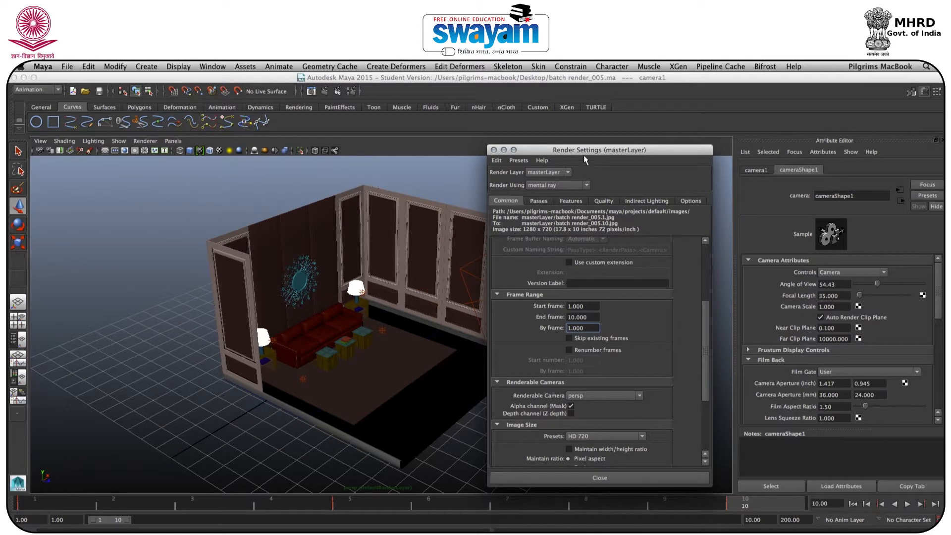
left_click_drag(583, 156, 545, 142)
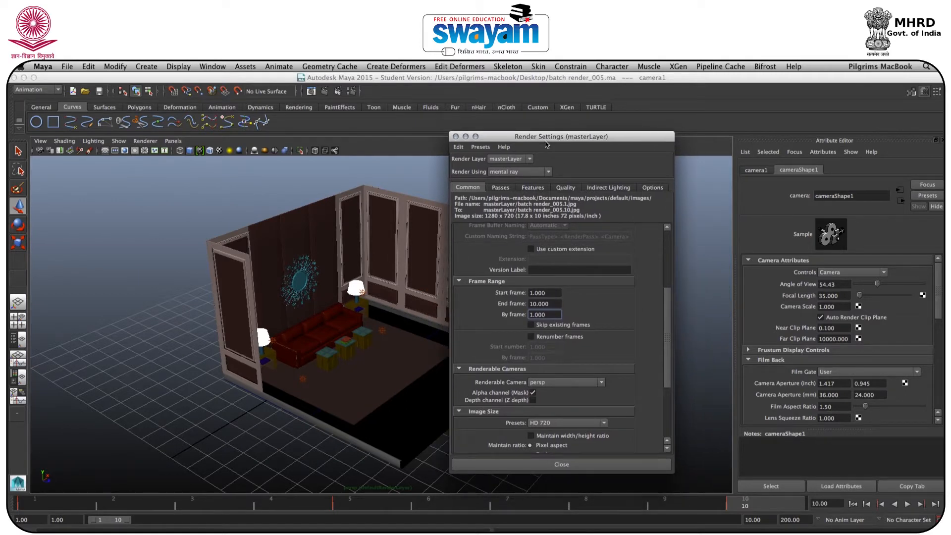
left_click(456, 137)
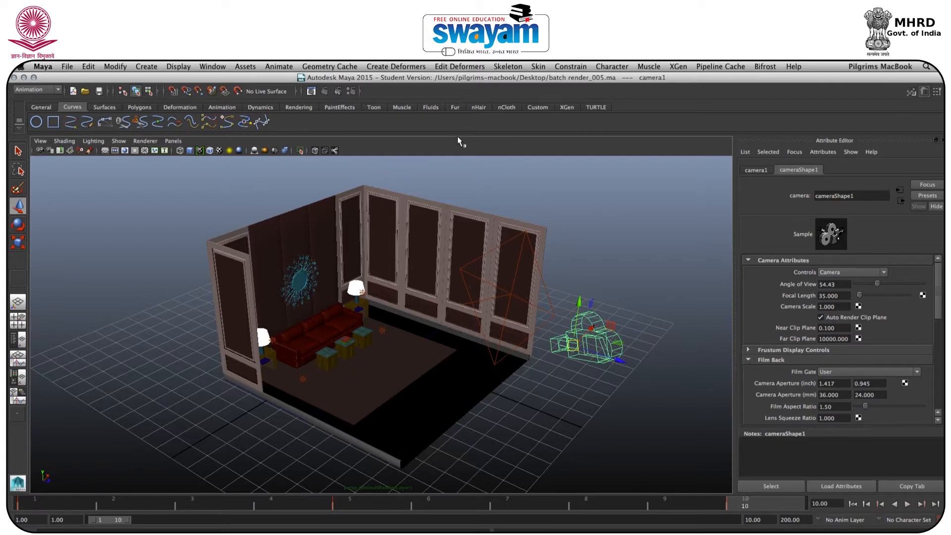
- Look through the animated camera1 in the viewport and set the current time to frame 1
left_click(172, 141)
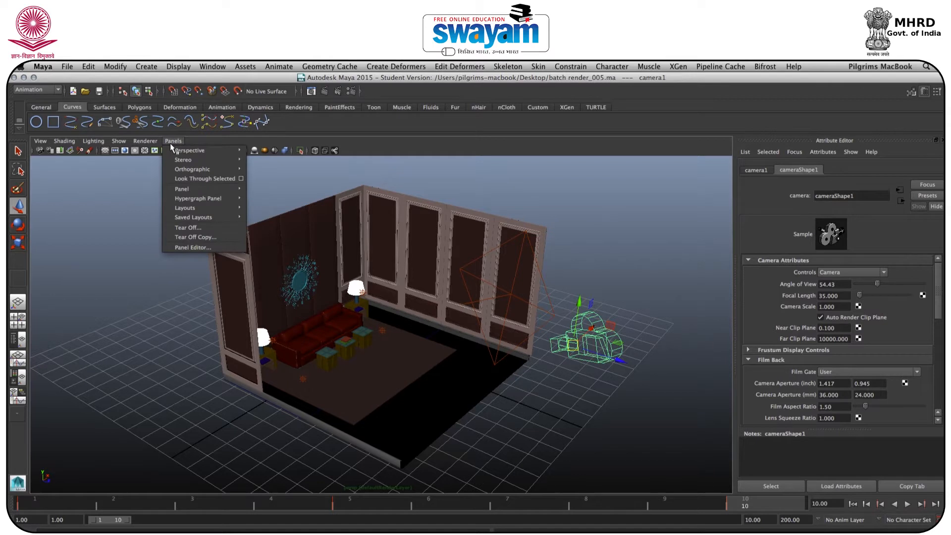
mouse_move(184, 151)
left_click(272, 151)
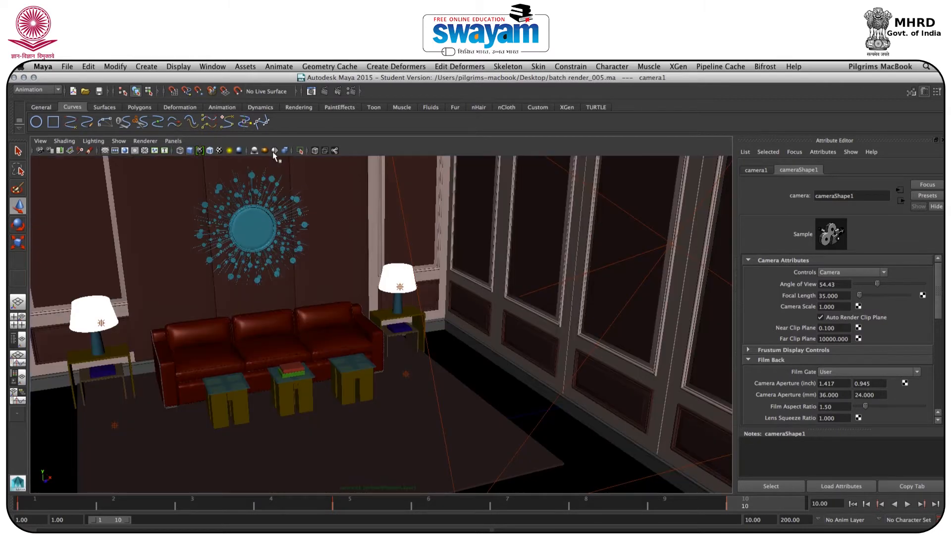
left_click(33, 501)
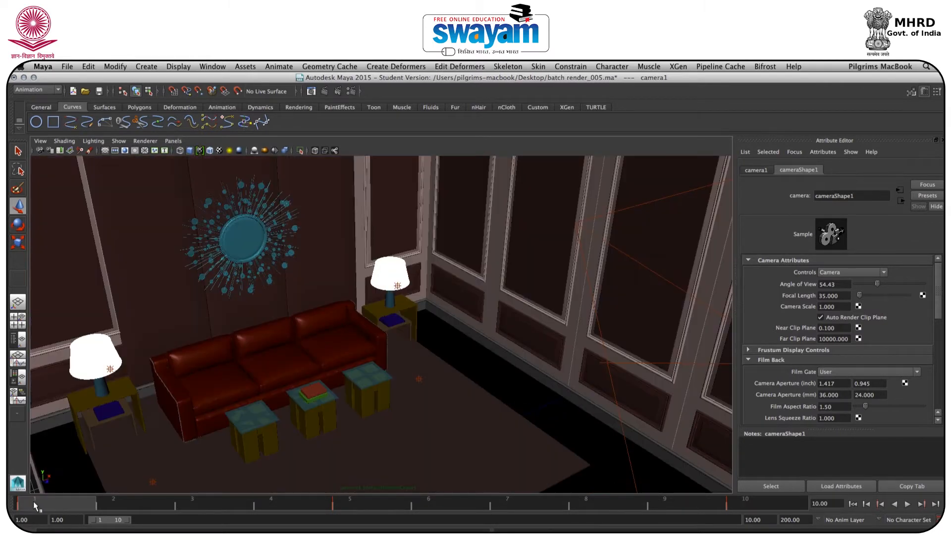
left_click_drag(90, 506, 12, 501)
- Switch to the Rendering menu set and open the list of render commands
left_click(23, 90)
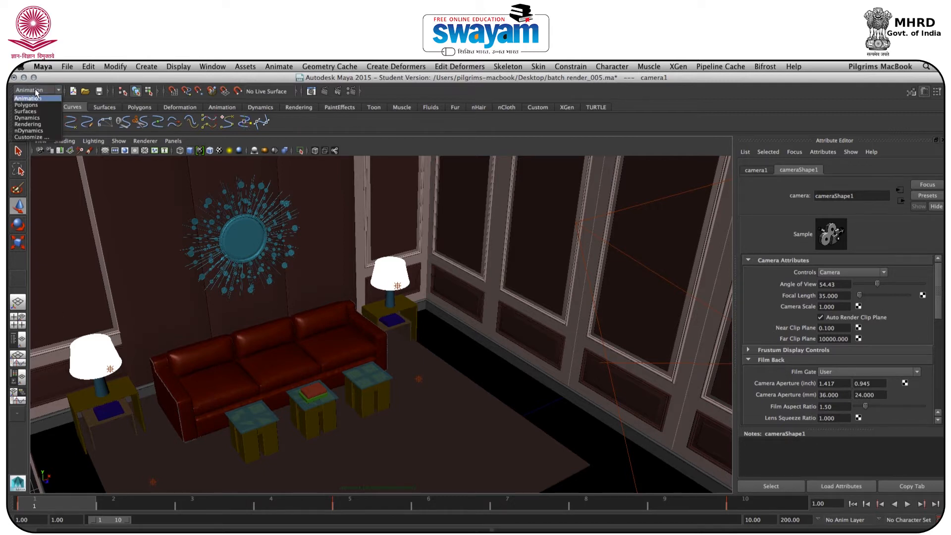
left_click(28, 124)
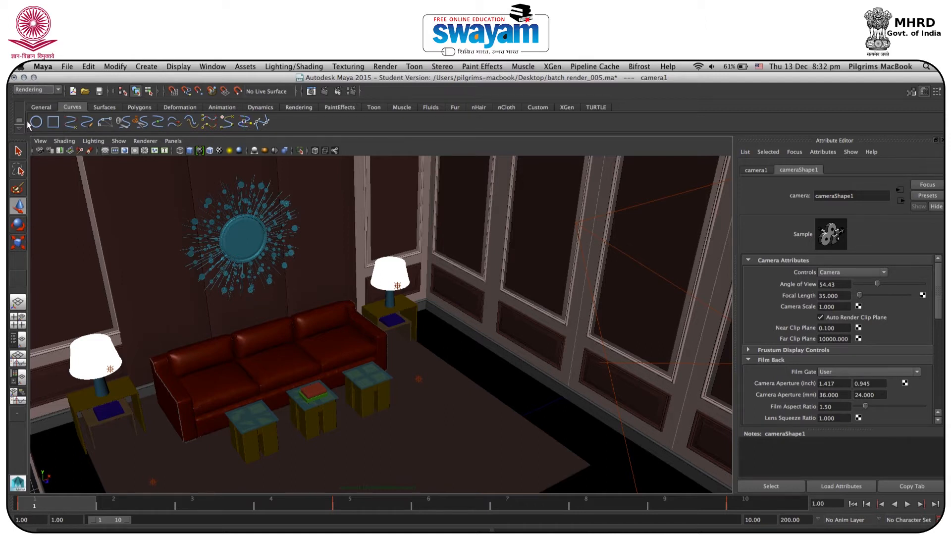
left_click(386, 68)
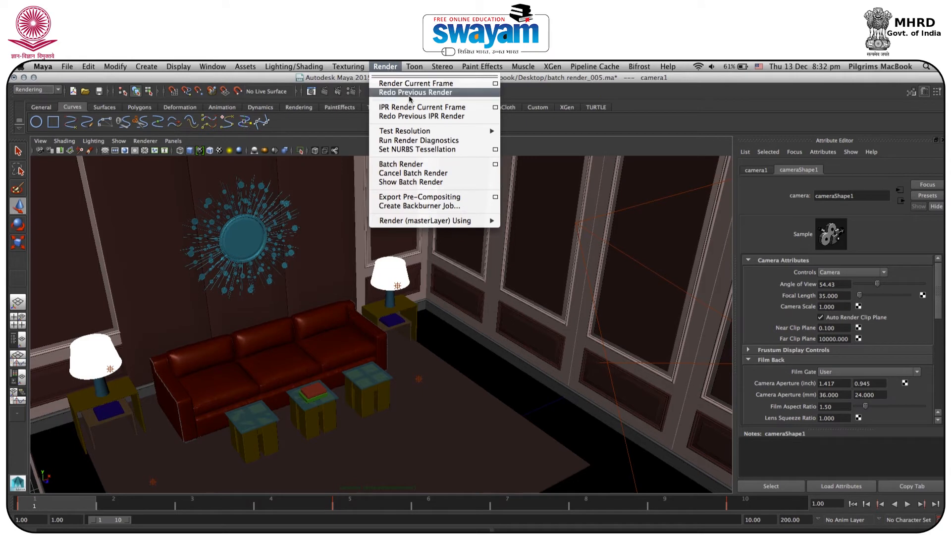